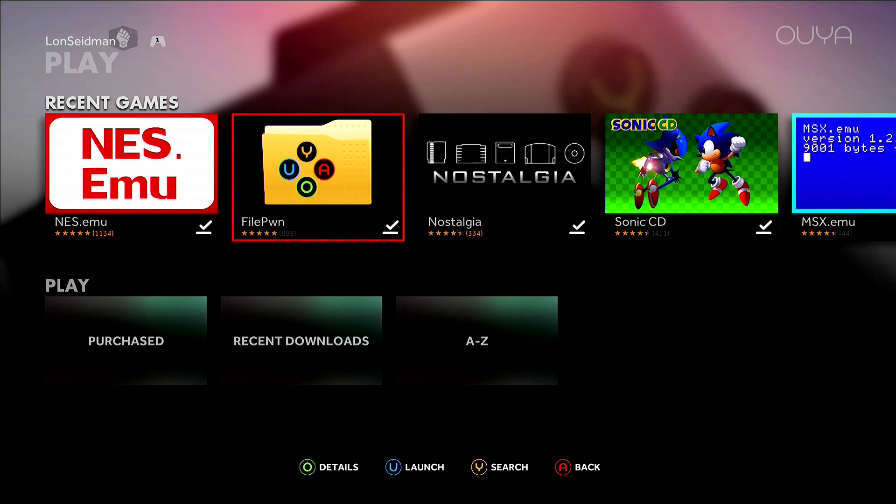
Step: Launch FilePwn from its details page into /storage/sdcard0, then bring up the System Menu
{"action": "key", "text": "Return"}
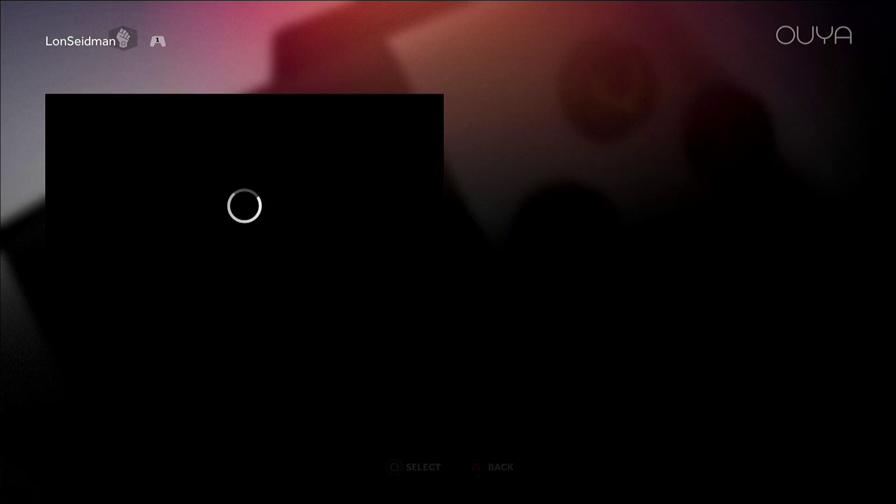
{"action": "key", "text": "Return"}
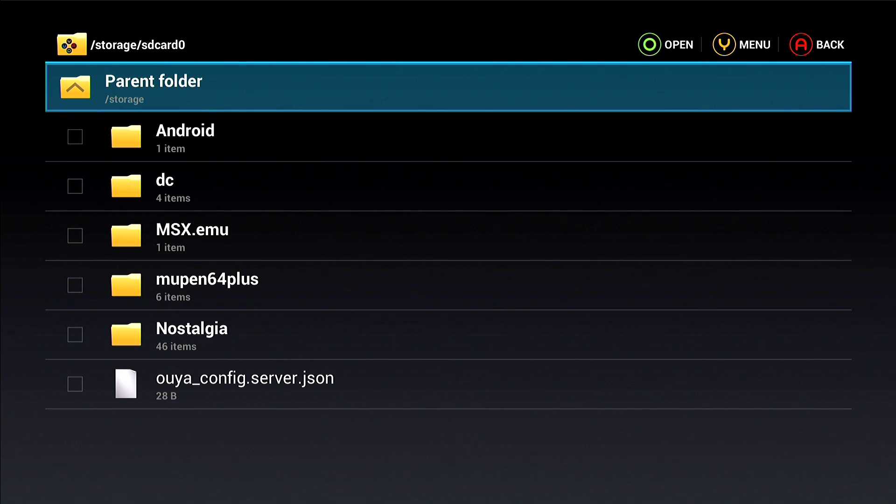
{"action": "key", "text": "Menu"}
{"action": "key", "text": "Menu"}
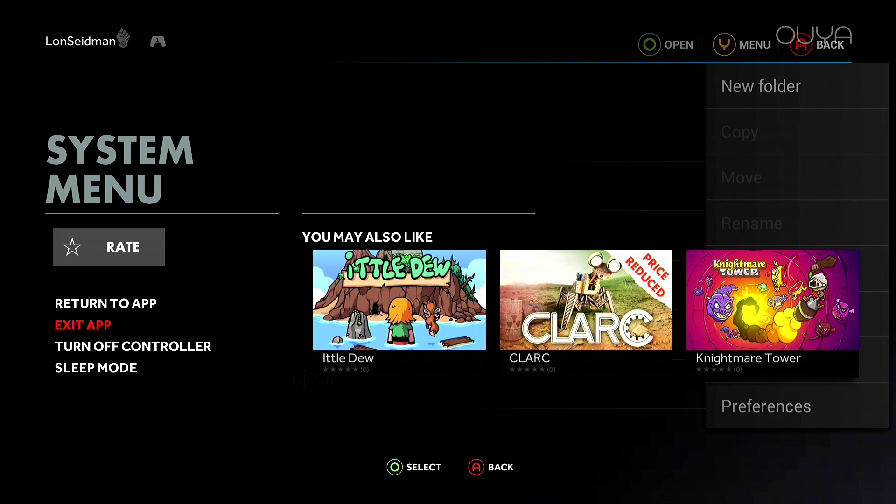
{"action": "key", "text": "Return"}
{"action": "key", "text": "Right"}
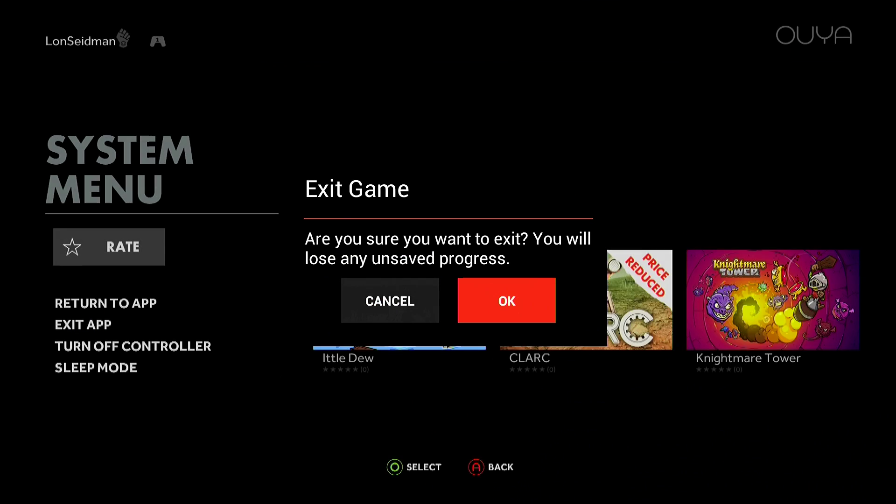
{"action": "key", "text": "Return"}
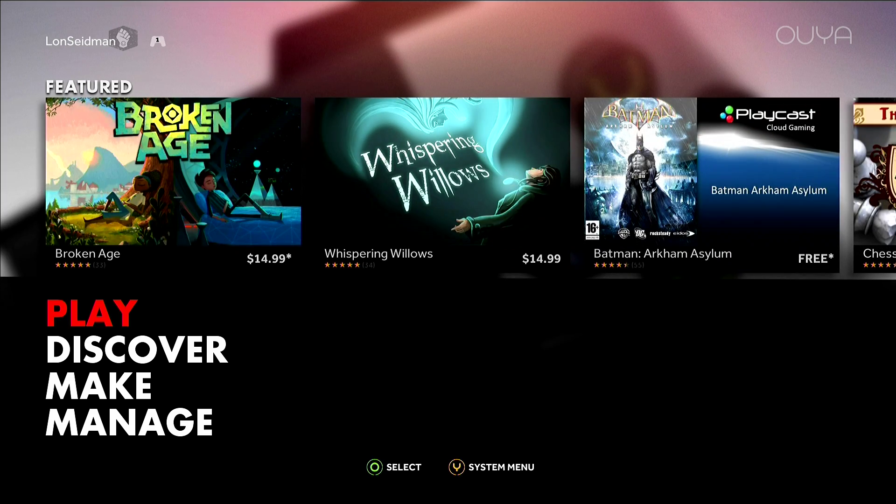
{"action": "key", "text": "Return"}
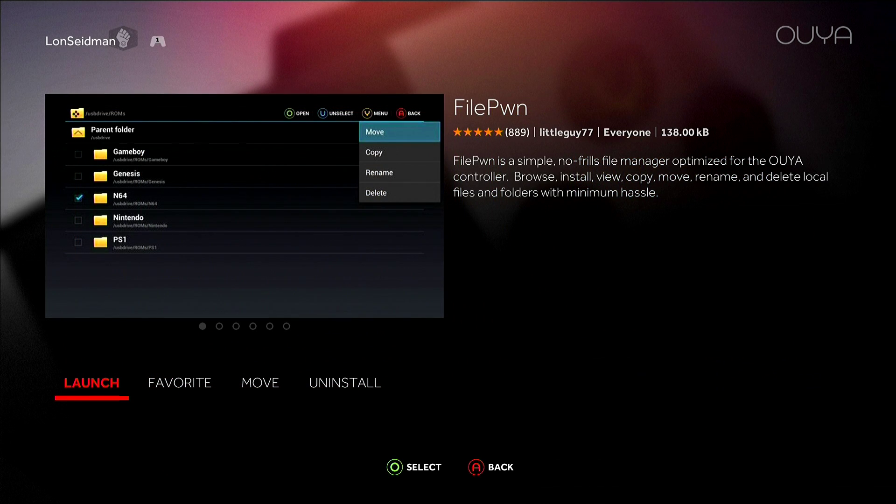
{"action": "key", "text": "Return"}
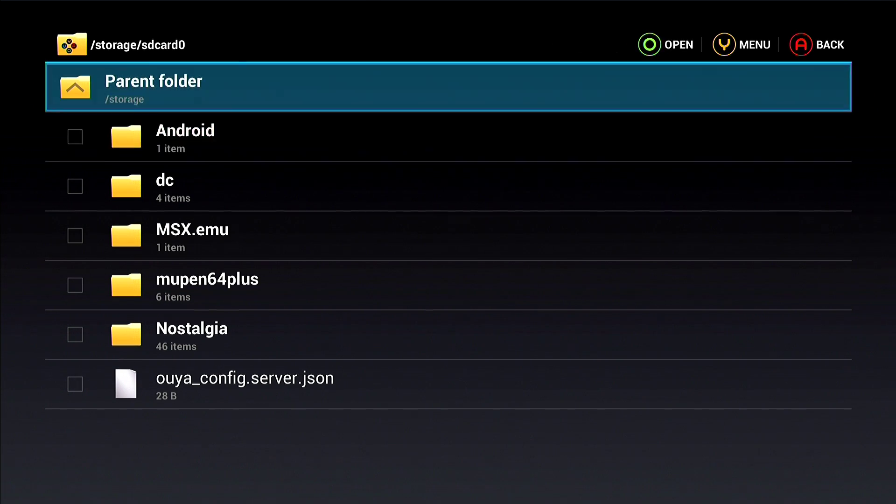
{"action": "key", "text": "Down"}
Step: Go up two parent folders from /storage/sdcard0 to the root folder
{"action": "key", "text": "Up"}
{"action": "key", "text": "Return"}
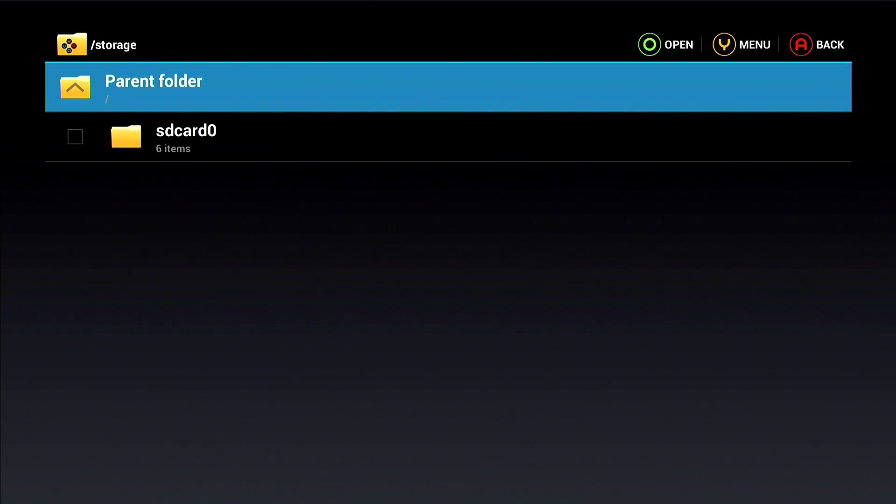
{"action": "key", "text": "Down"}
{"action": "key", "text": "Up"}
{"action": "key", "text": "Return"}
Step: Scroll the root folder list to usbdrive and open it
{"action": "key", "text": "Down"}
{"action": "key", "text": "Down"}
{"action": "key", "text": "Down"}
{"action": "key", "text": "Down"}
{"action": "key", "text": "Down"}
{"action": "key", "text": "Down"}
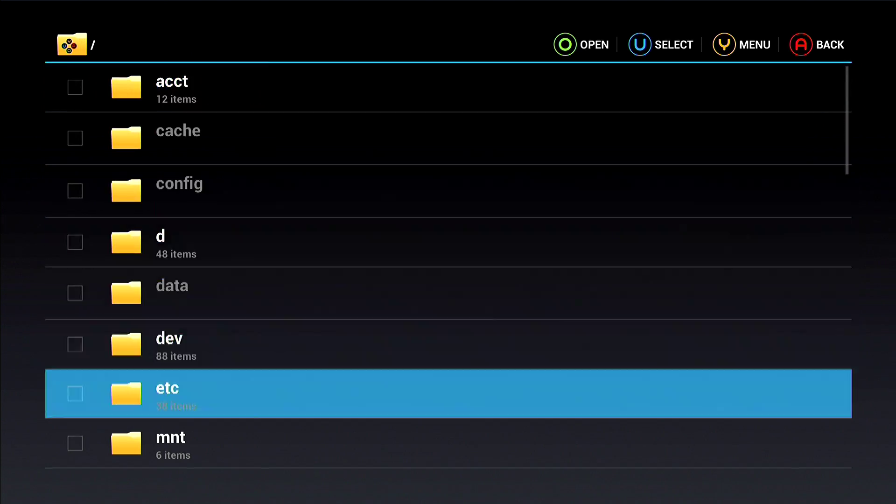
{"action": "key", "text": "Down"}
{"action": "key", "text": "Down"}
{"action": "key", "text": "Up"}
{"action": "key", "text": "Up"}
{"action": "key", "text": "Up"}
{"action": "key", "text": "Up"}
{"action": "key", "text": "Up"}
{"action": "key", "text": "Up"}
{"action": "key", "text": "Up"}
{"action": "key", "text": "Up"}
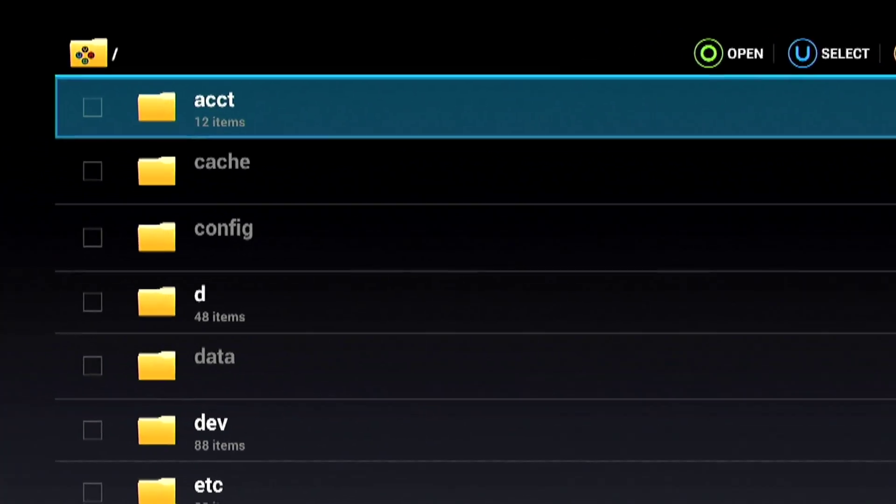
{"action": "key", "text": "Down"}
{"action": "key", "text": "Up"}
{"action": "key", "text": "Down"}
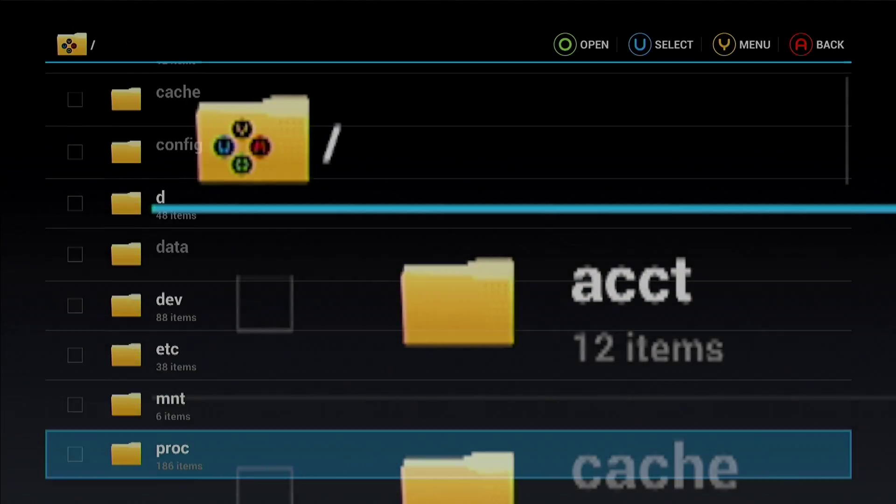
{"action": "key", "text": "Down"}
{"action": "key", "text": "Down"}
{"action": "key", "text": "Down"}
{"action": "key", "text": "Down"}
{"action": "key", "text": "Down"}
{"action": "key", "text": "Down"}
{"action": "key", "text": "Down"}
{"action": "key", "text": "Down"}
{"action": "key", "text": "Down"}
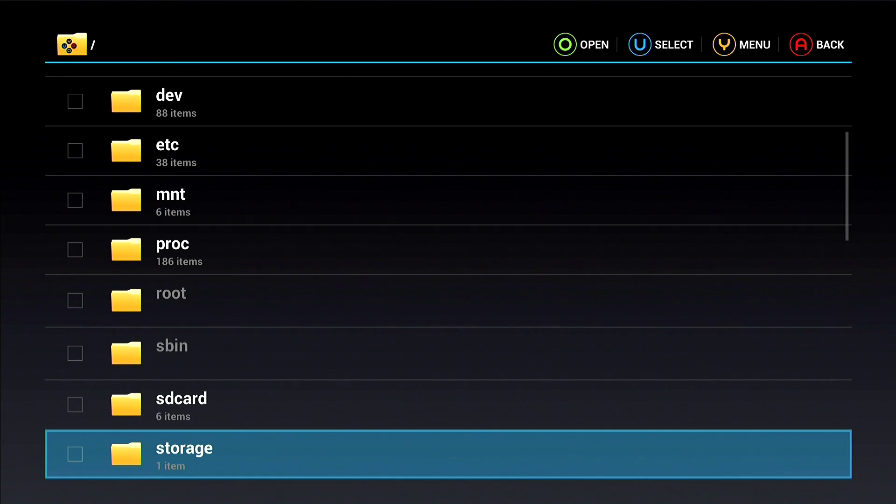
{"action": "key", "text": "Up"}
{"action": "key", "text": "Up"}
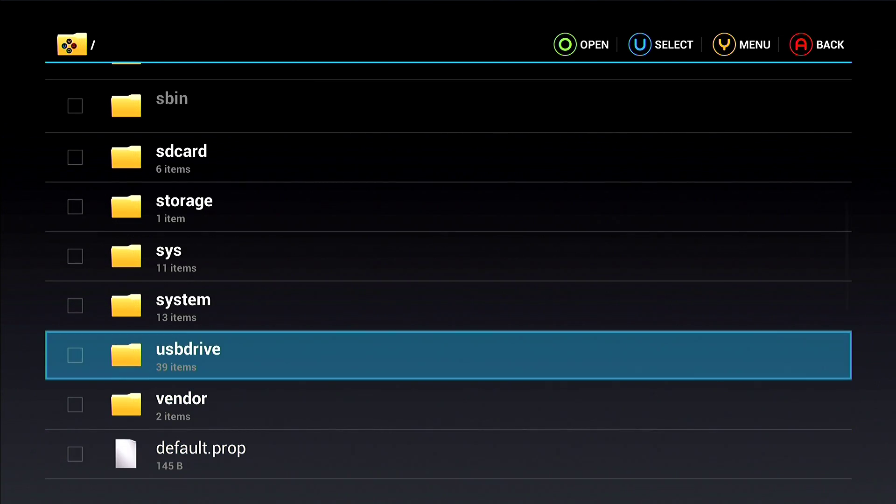
{"action": "key", "text": "Return"}
Step: Scroll down /usbdrive past the Coleco folder to OnLive-1.3 (501.106672).apk
{"action": "key", "text": "Down"}
{"action": "key", "text": "Down"}
{"action": "key", "text": "Down"}
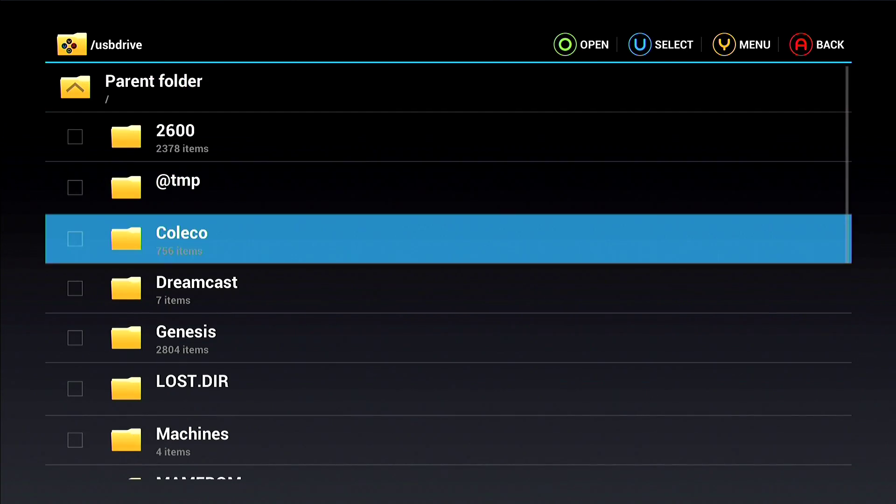
{"action": "key", "text": "Down"}
{"action": "key", "text": "Down"}
{"action": "key", "text": "Down"}
{"action": "key", "text": "Down"}
{"action": "key", "text": "Down"}
{"action": "key", "text": "Down"}
{"action": "key", "text": "Down"}
{"action": "key", "text": "Down"}
{"action": "key", "text": "Down"}
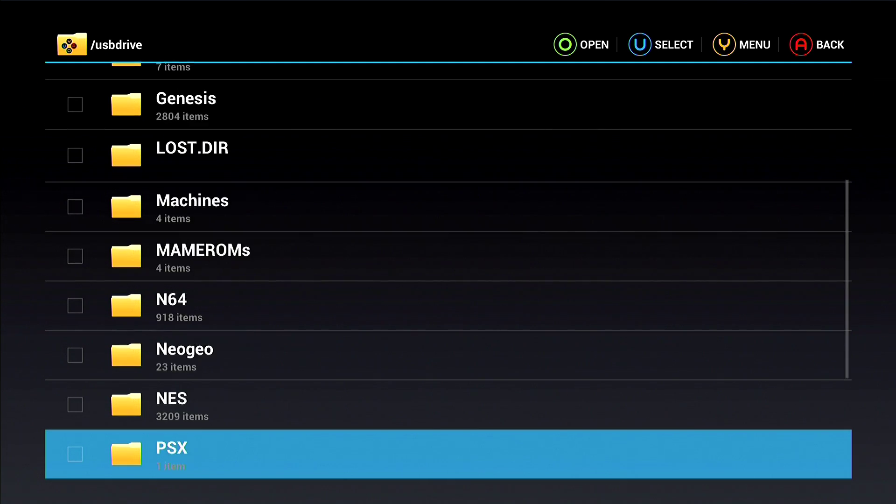
{"action": "key", "text": "Down"}
{"action": "key", "text": "Down"}
{"action": "key", "text": "Down"}
{"action": "key", "text": "Down"}
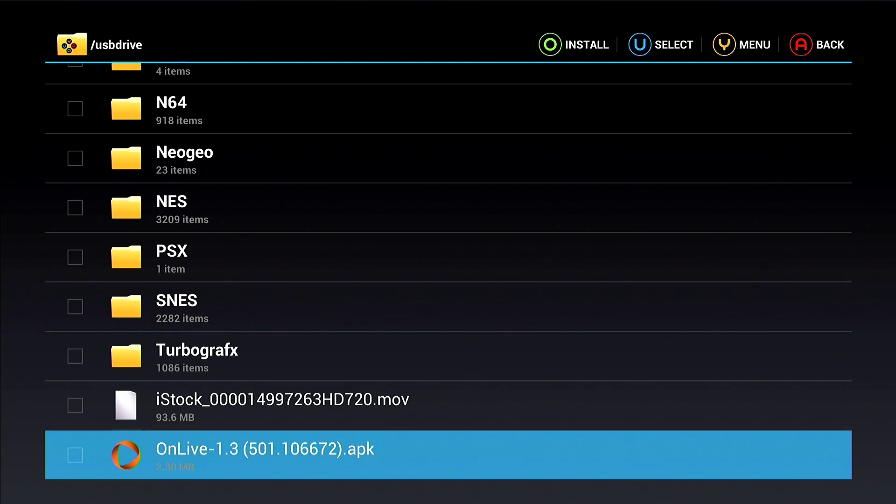
{"action": "key", "text": "Up"}
Step: Highlight OnLive-1.3 (501.106672).apk in /usbdrive and install it
{"action": "key", "text": "Down"}
{"action": "key", "text": "Up"}
{"action": "key", "text": "Down"}
{"action": "key", "text": "Up"}
{"action": "key", "text": "Down"}
{"action": "key", "text": "Up"}
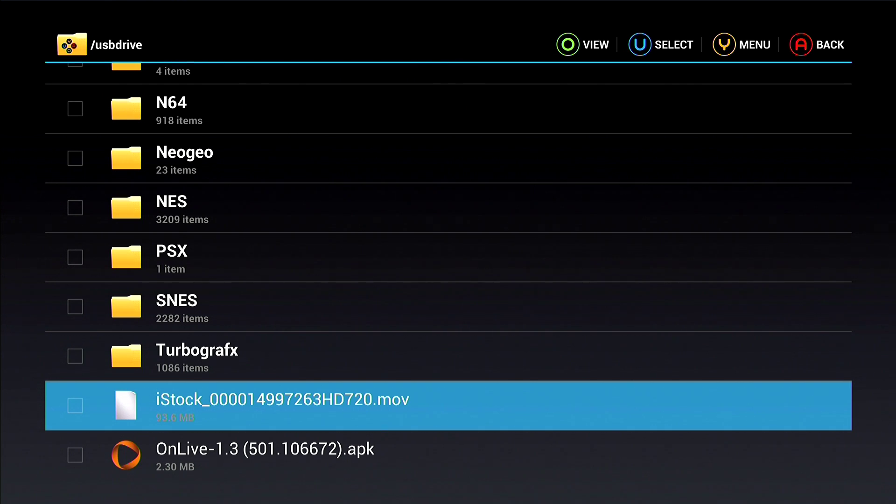
{"action": "key", "text": "Down"}
{"action": "key", "text": "Return"}
{"action": "key", "text": "Up"}
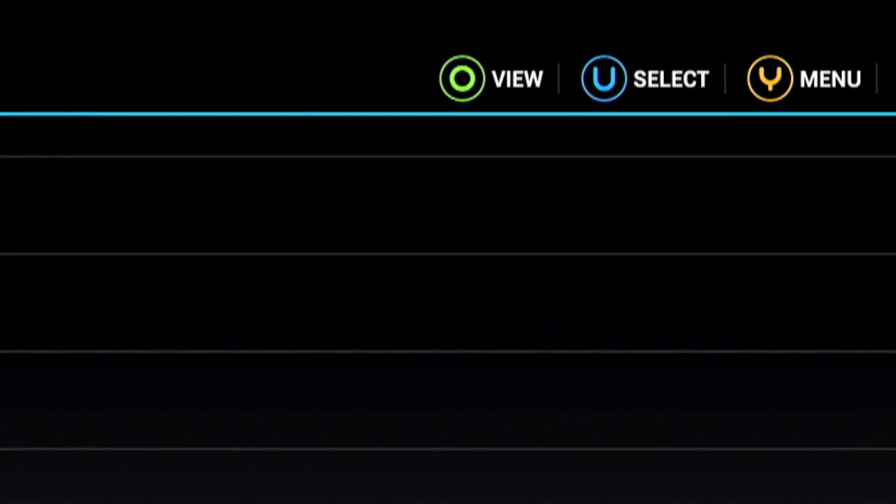
{"action": "key", "text": "Down"}
{"action": "key", "text": "Return"}
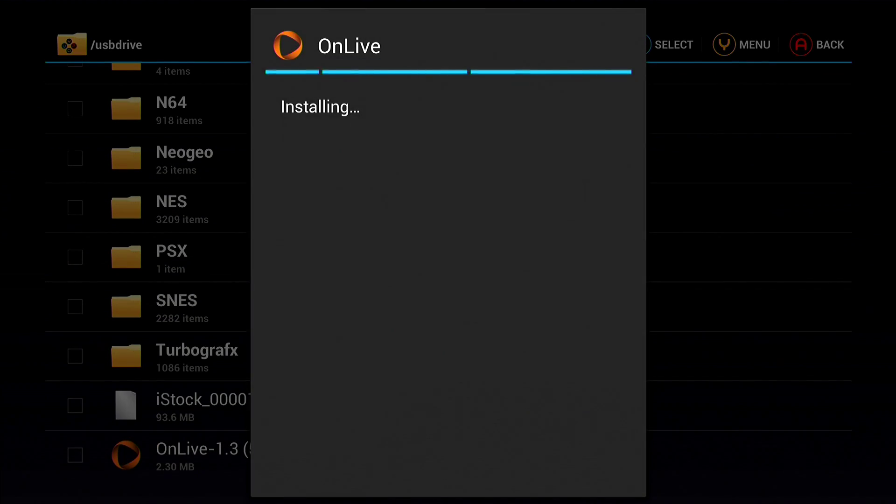
{"action": "key", "text": "Right"}
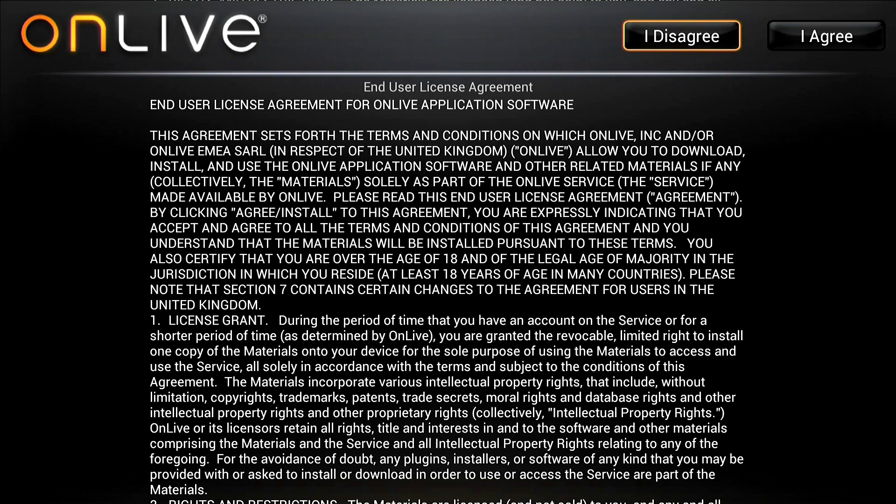
Step: Accept the OnLive EULA and move between the Email and Password sign-in fields
{"action": "key", "text": "Return"}
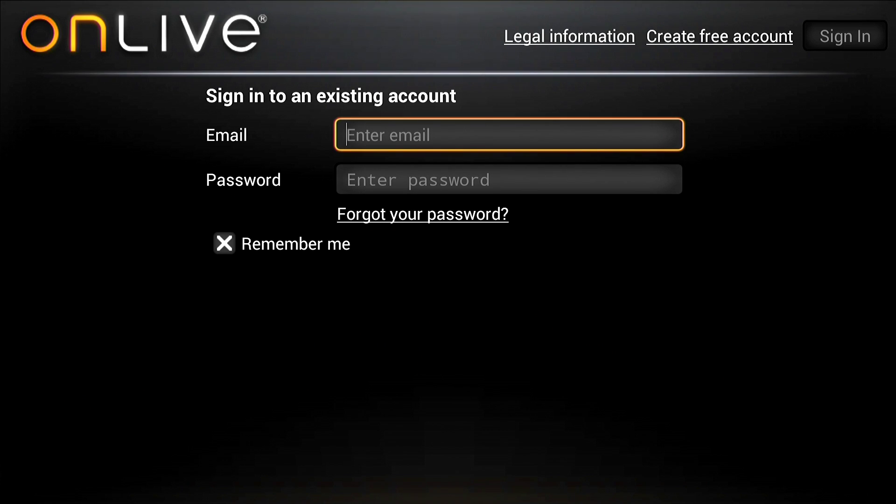
{"action": "key", "text": "Down"}
{"action": "key", "text": "Up"}
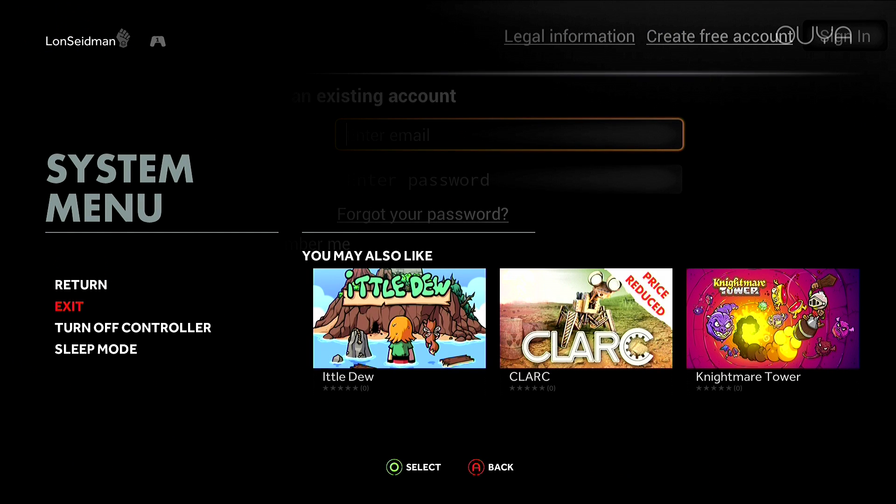
Step: Confirm Exit Game to leave OnLive, then open PLAY from the OUYA home screen
{"action": "key", "text": "Return"}
{"action": "key", "text": "Right"}
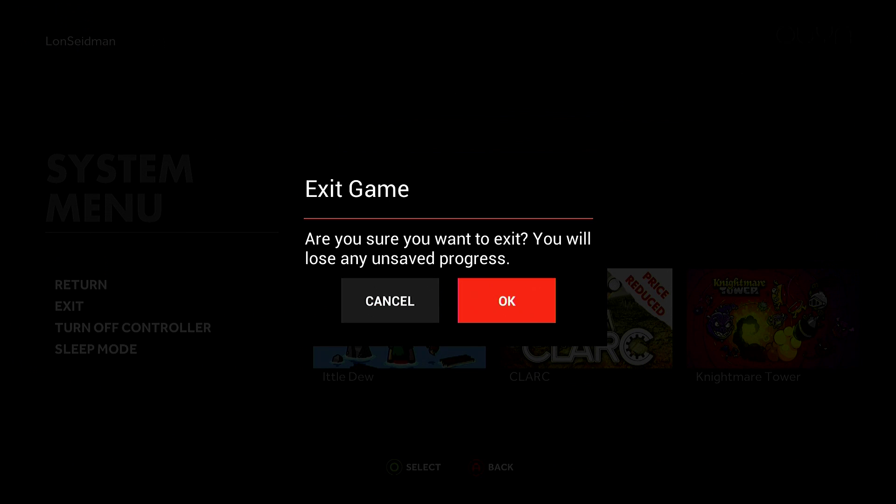
{"action": "key", "text": "Return"}
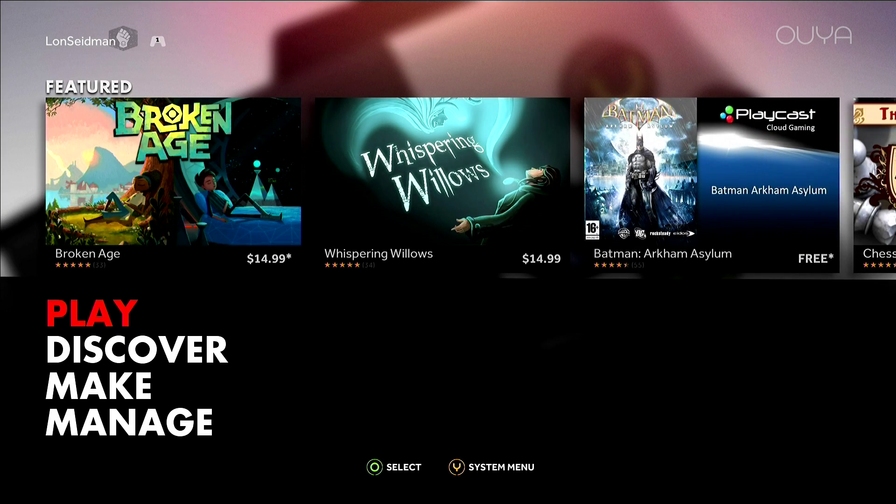
{"action": "key", "text": "Return"}
{"action": "key", "text": "Return"}
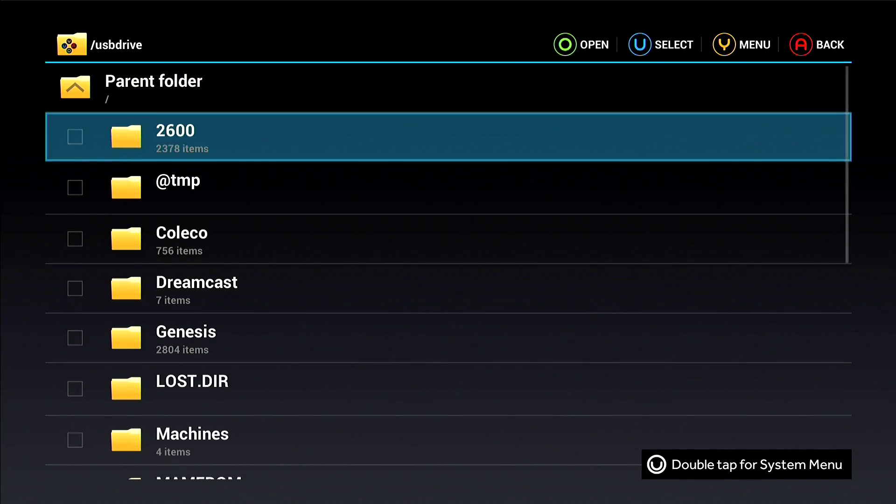
Step: Browse the /usbdrive folders around 2600 in FilePwn, then return to the PLAY library
{"action": "key", "text": "Up"}
{"action": "key", "text": "Up"}
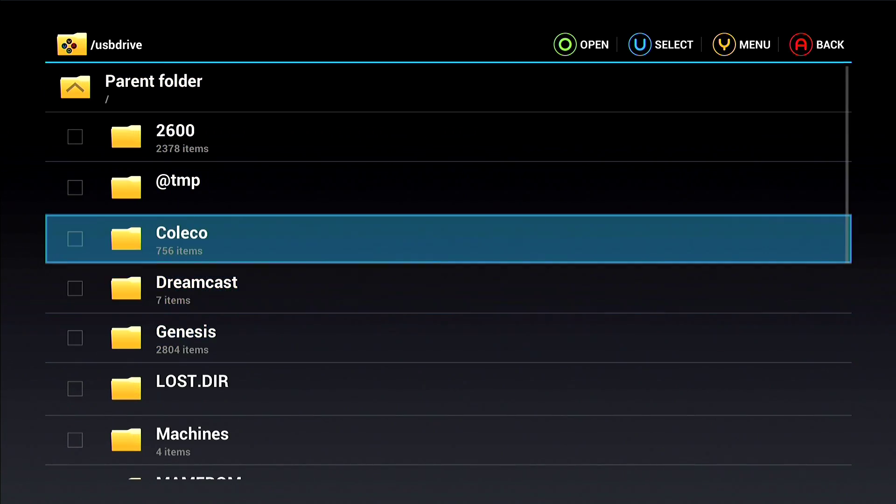
{"action": "key", "text": "Down"}
{"action": "key", "text": "Up"}
{"action": "key", "text": "Up"}
{"action": "key", "text": "Down"}
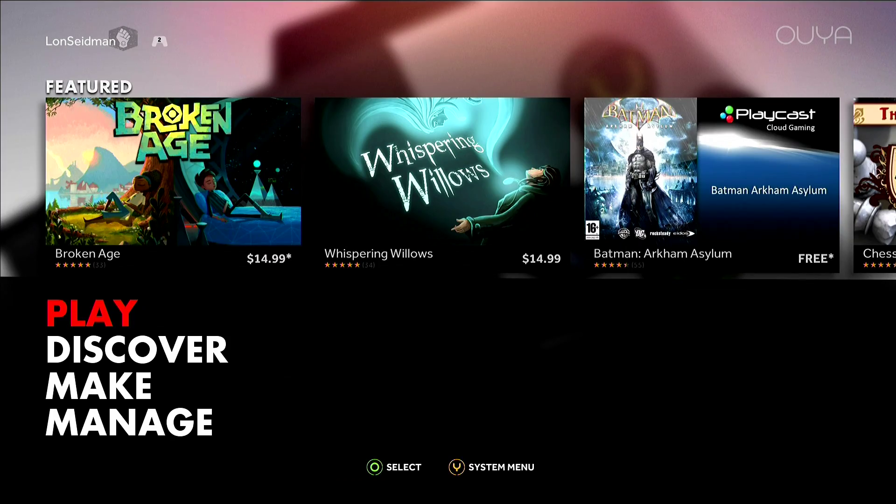
{"action": "key", "text": "Return"}
{"action": "key", "text": "Return"}
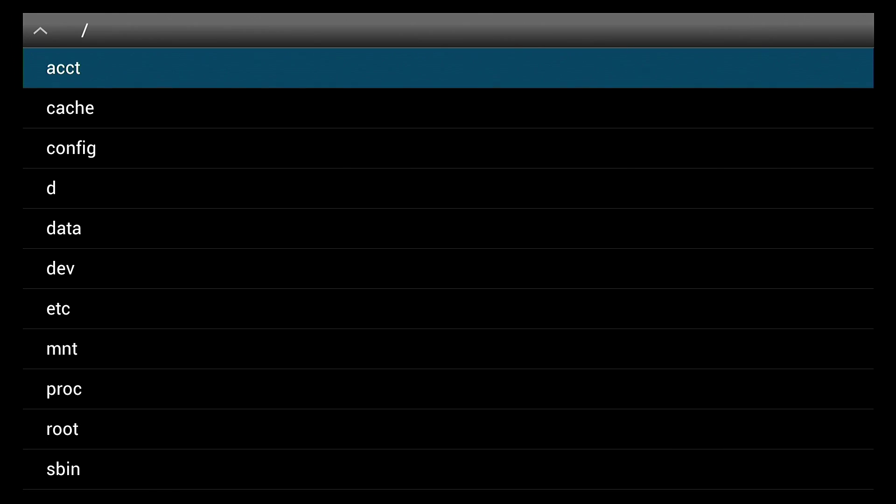
Step: Scroll NES.emu's root folder list to usbdrive and try opening it
{"action": "key", "text": "Down"}
{"action": "key", "text": "Down"}
{"action": "key", "text": "Down"}
{"action": "key", "text": "Down"}
{"action": "key", "text": "Down"}
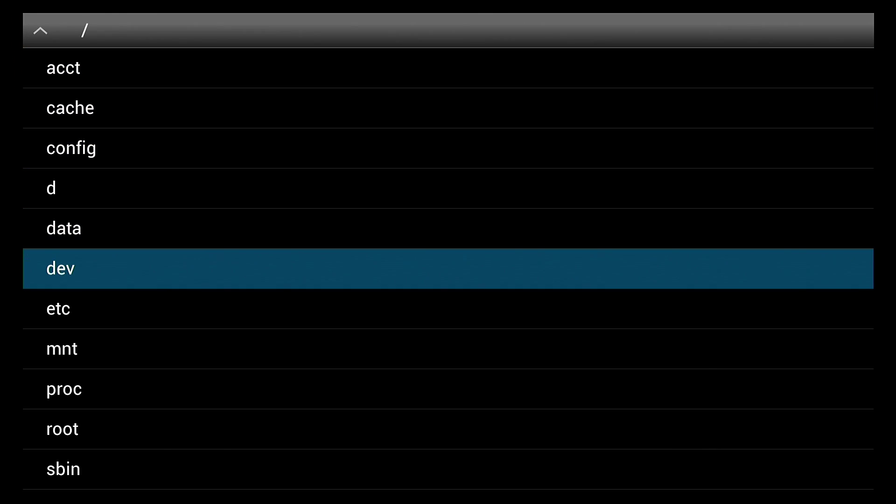
{"action": "key", "text": "Down"}
{"action": "key", "text": "Down"}
{"action": "key", "text": "Down"}
{"action": "key", "text": "Down"}
{"action": "key", "text": "Down"}
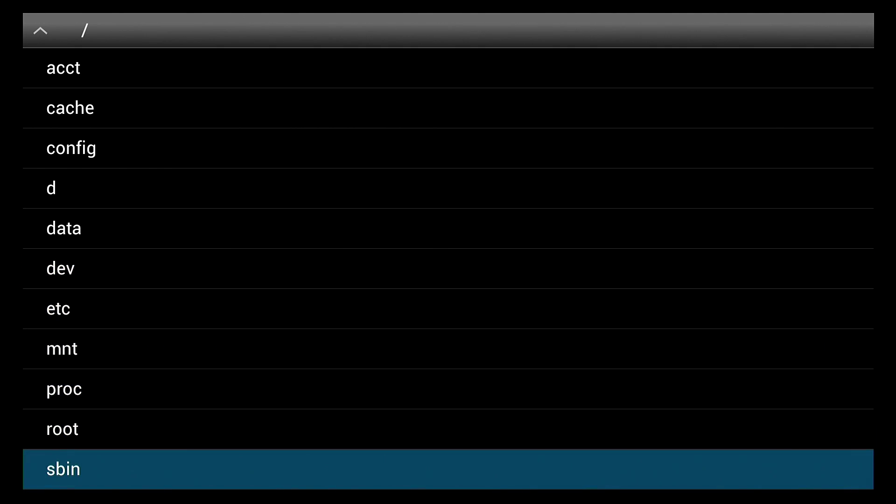
{"action": "key", "text": "Up"}
{"action": "key", "text": "Up"}
{"action": "key", "text": "Up"}
{"action": "key", "text": "Up"}
{"action": "key", "text": "Up"}
{"action": "key", "text": "Up"}
{"action": "key", "text": "Up"}
{"action": "key", "text": "Up"}
{"action": "key", "text": "Up"}
{"action": "key", "text": "Up"}
{"action": "key", "text": "Up"}
{"action": "key", "text": "Up"}
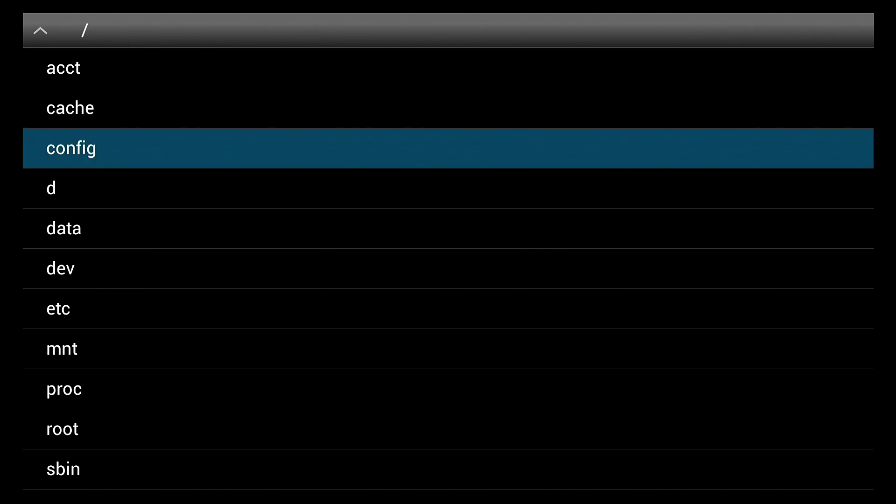
{"action": "key", "text": "Up"}
{"action": "key", "text": "Down"}
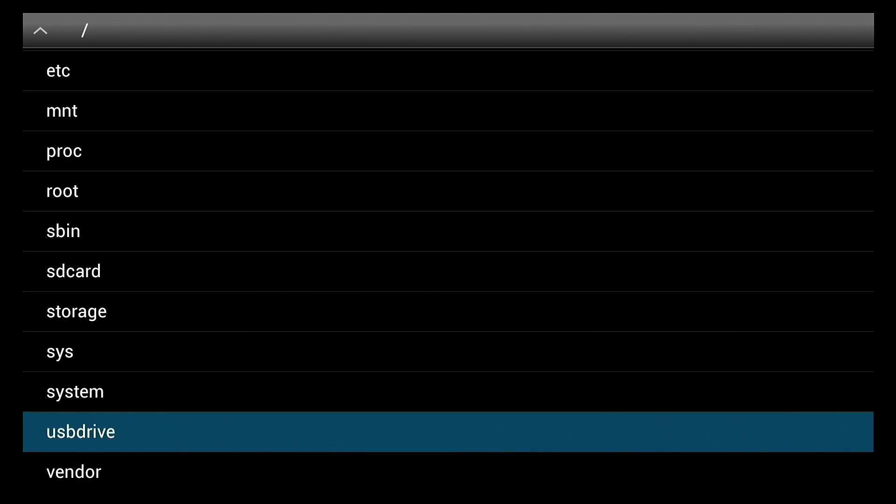
{"action": "key", "text": "Return"}
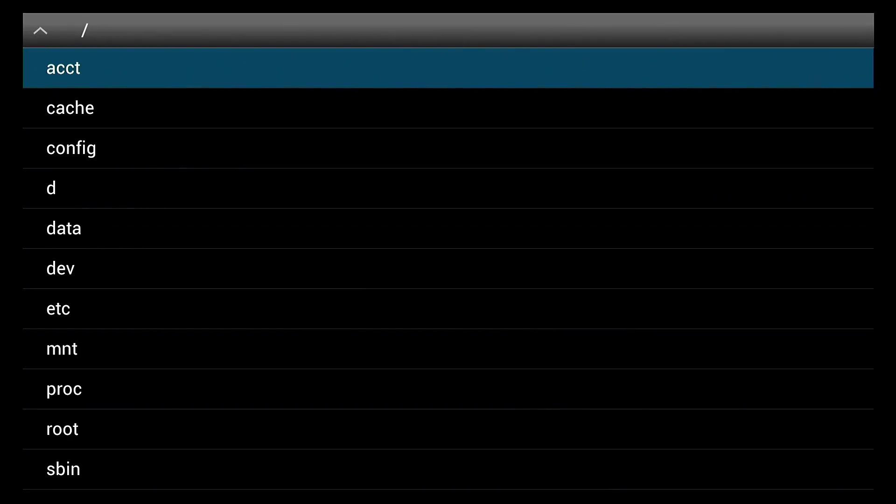
{"action": "key", "text": "Return"}
Step: Reopen Load Game, go up to root, and open usbdrive then the NES folder
{"action": "key", "text": "Escape"}
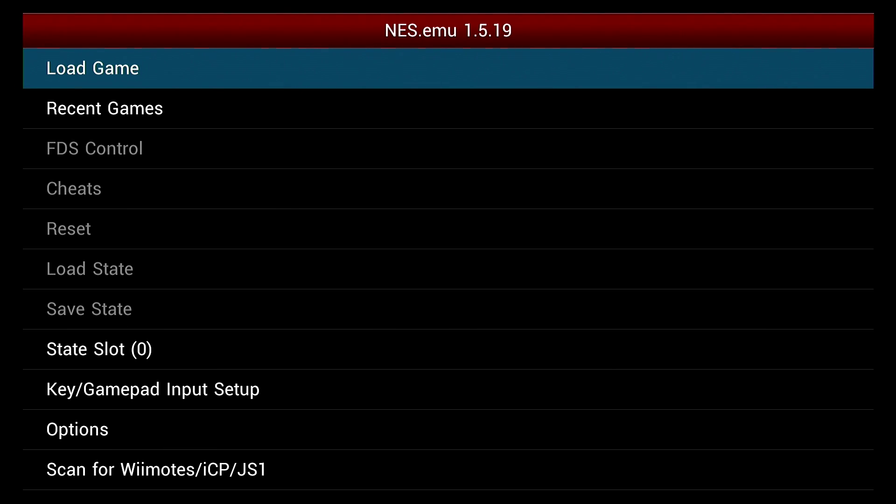
{"action": "key", "text": "Down"}
{"action": "key", "text": "Up"}
{"action": "key", "text": "Return"}
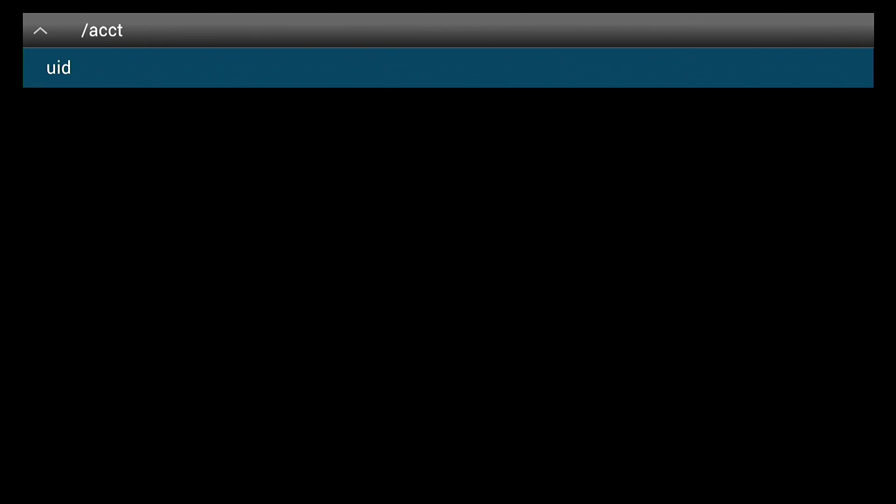
{"action": "key", "text": "Escape"}
{"action": "key", "text": "Up"}
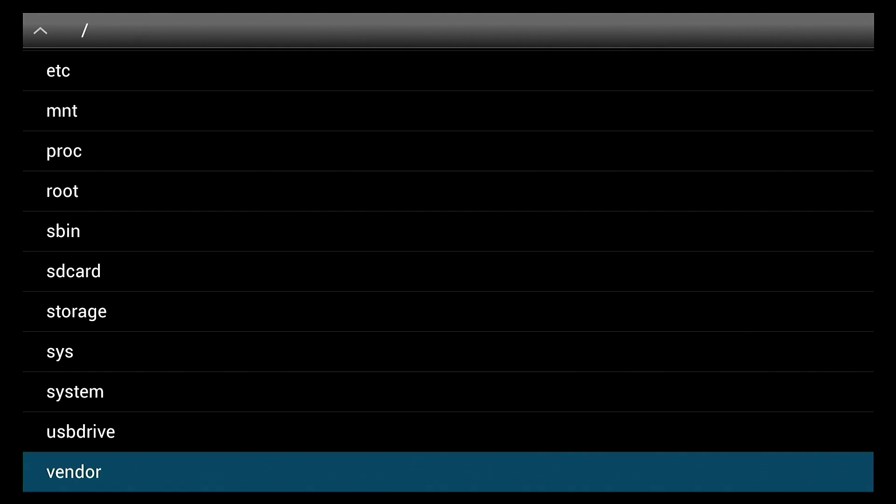
{"action": "key", "text": "Up"}
{"action": "key", "text": "Return"}
{"action": "key", "text": "Down"}
{"action": "key", "text": "Down"}
{"action": "key", "text": "Down"}
{"action": "key", "text": "Down"}
{"action": "key", "text": "Down"}
{"action": "key", "text": "Down"}
{"action": "key", "text": "Down"}
{"action": "key", "text": "Down"}
{"action": "key", "text": "Down"}
{"action": "key", "text": "Down"}
{"action": "key", "text": "Down"}
{"action": "key", "text": "Down"}
{"action": "key", "text": "Down"}
{"action": "key", "text": "Down"}
{"action": "key", "text": "Down"}
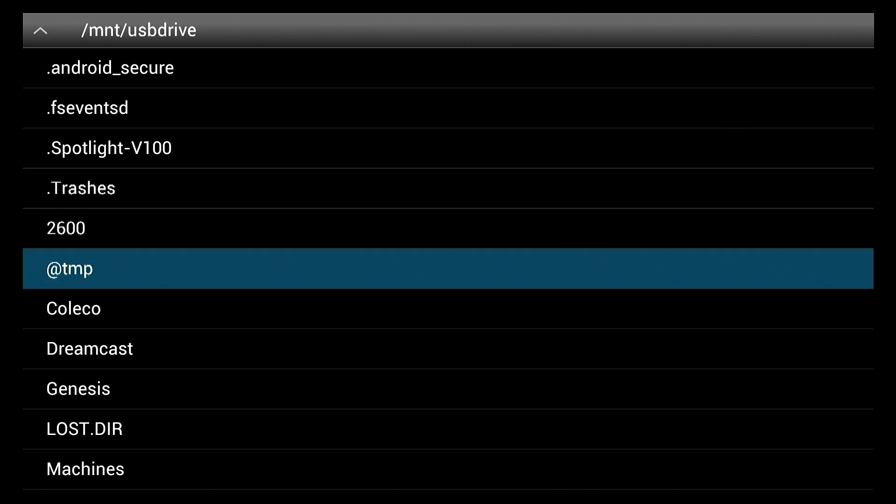
{"action": "key", "text": "Up"}
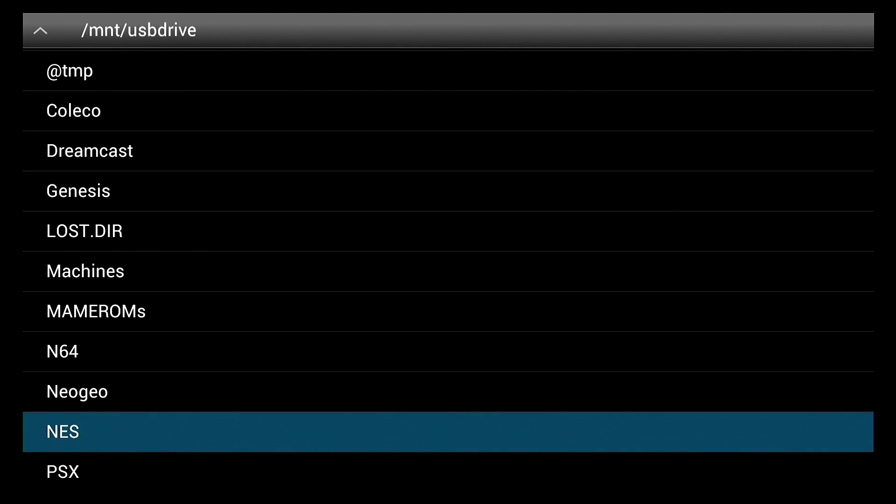
{"action": "key", "text": "Return"}
Step: Launch 10-Yard Fight (U) [!].nes to its title screen
{"action": "key", "text": "Down"}
{"action": "key", "text": "Down"}
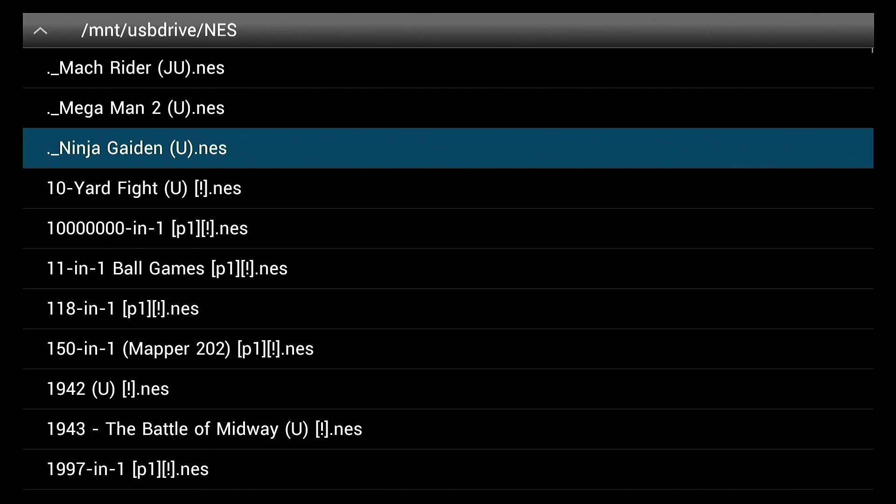
{"action": "key", "text": "Down"}
{"action": "key", "text": "Down"}
{"action": "key", "text": "Up"}
{"action": "key", "text": "Return"}
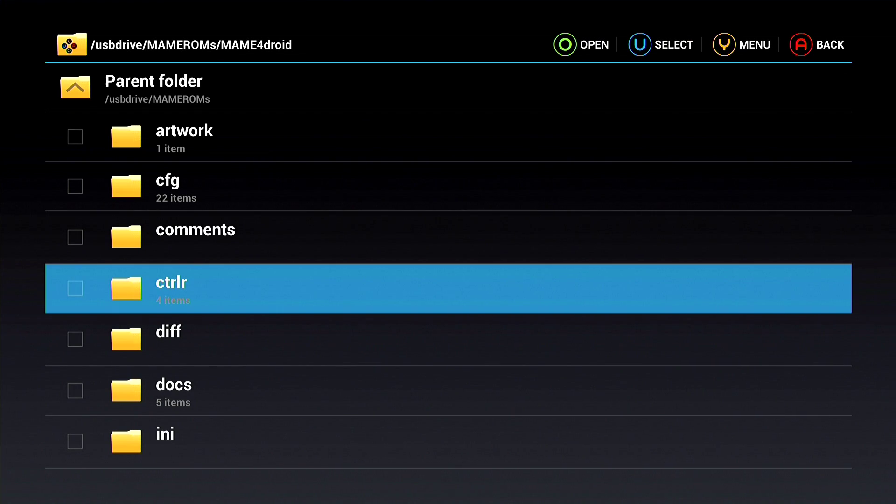
Step: Scroll the MAME4droid listing down to roms (49 items), between overlays and samples
{"action": "key", "text": "Down"}
{"action": "key", "text": "Down"}
{"action": "key", "text": "Down"}
{"action": "key", "text": "Down"}
{"action": "key", "text": "Down"}
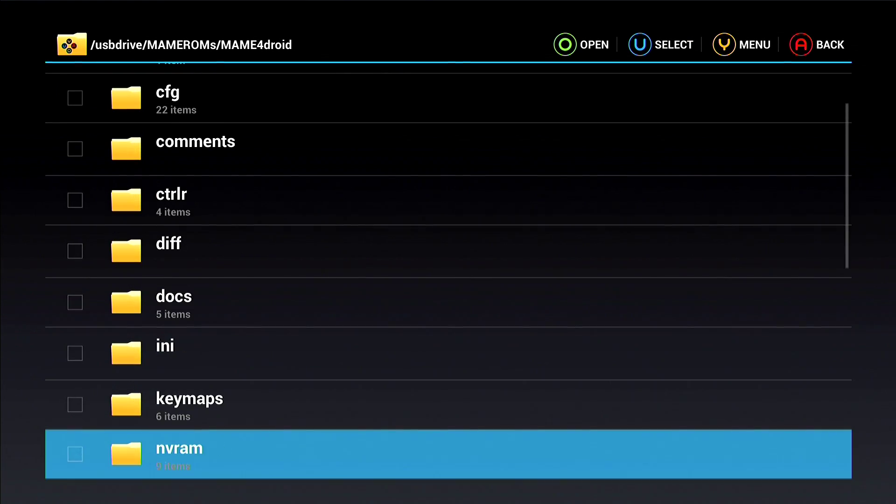
{"action": "key", "text": "Up"}
{"action": "key", "text": "Up"}
{"action": "key", "text": "Up"}
{"action": "key", "text": "Up"}
{"action": "key", "text": "Up"}
{"action": "key", "text": "Up"}
{"action": "key", "text": "Up"}
{"action": "key", "text": "Up"}
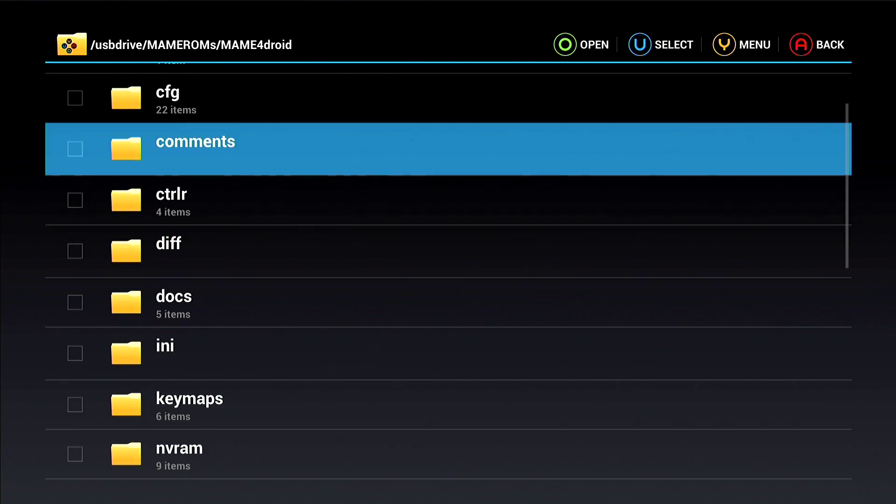
{"action": "key", "text": "Up"}
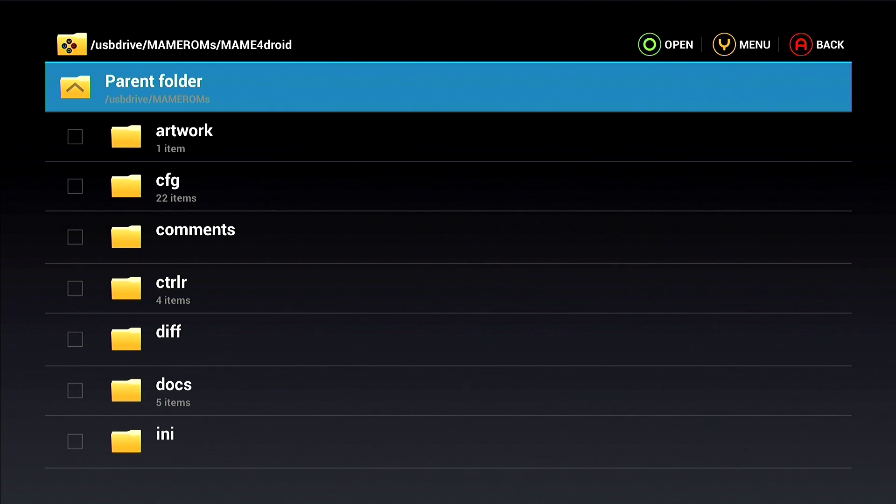
{"action": "key", "text": "Down"}
{"action": "key", "text": "Down"}
{"action": "key", "text": "Down"}
{"action": "key", "text": "Down"}
{"action": "key", "text": "Down"}
{"action": "key", "text": "Down"}
{"action": "key", "text": "Down"}
{"action": "key", "text": "Down"}
{"action": "key", "text": "Down"}
{"action": "key", "text": "Down"}
{"action": "key", "text": "Down"}
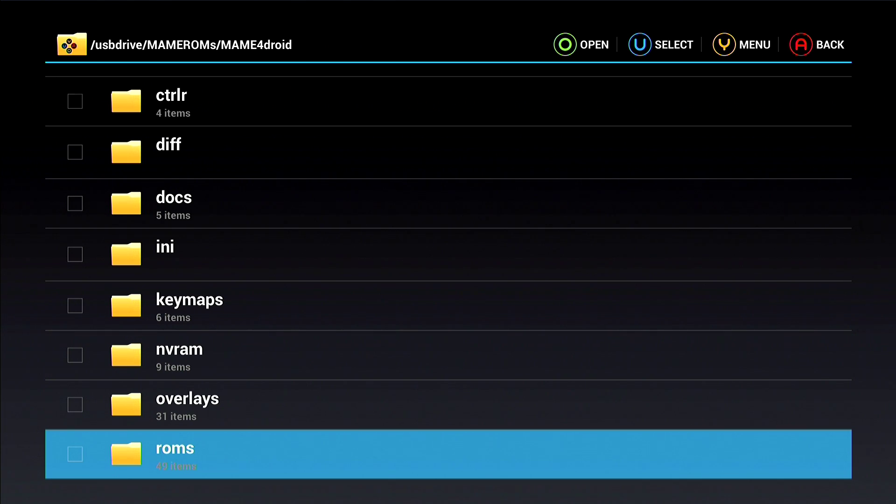
{"action": "key", "text": "Down"}
{"action": "key", "text": "Up"}
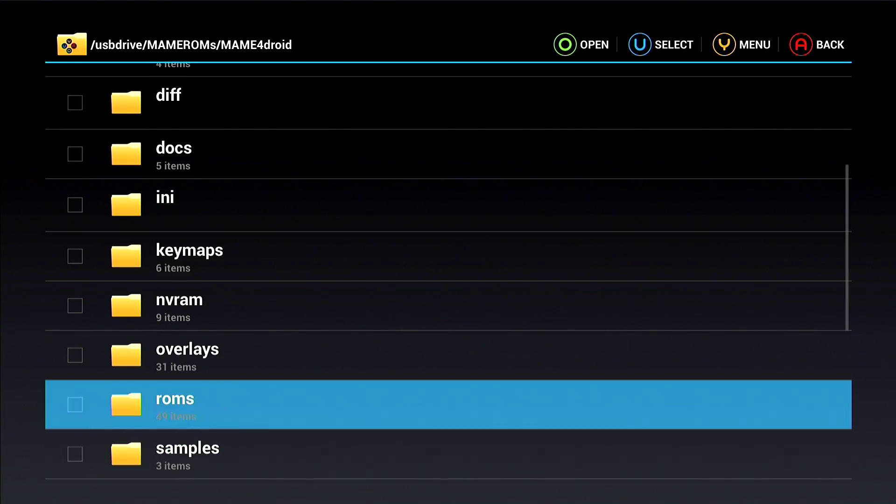
{"action": "key", "text": "Down"}
{"action": "key", "text": "Up"}
{"action": "key", "text": "Down"}
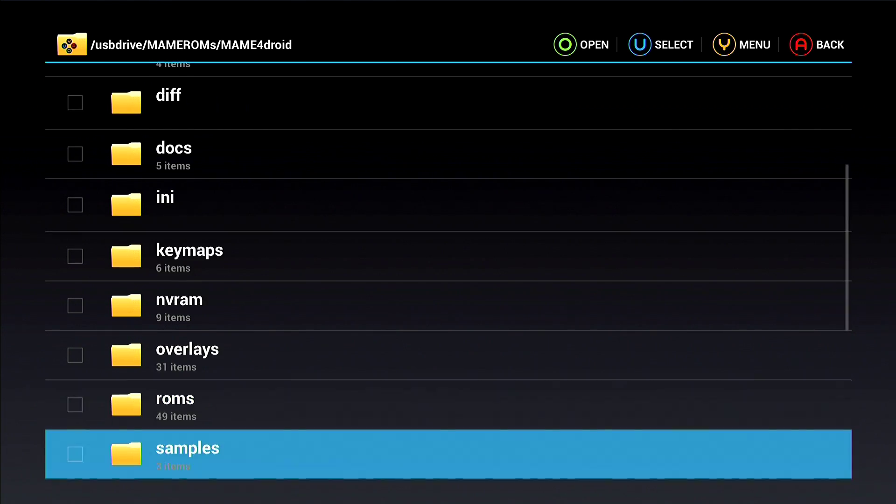
{"action": "key", "text": "Up"}
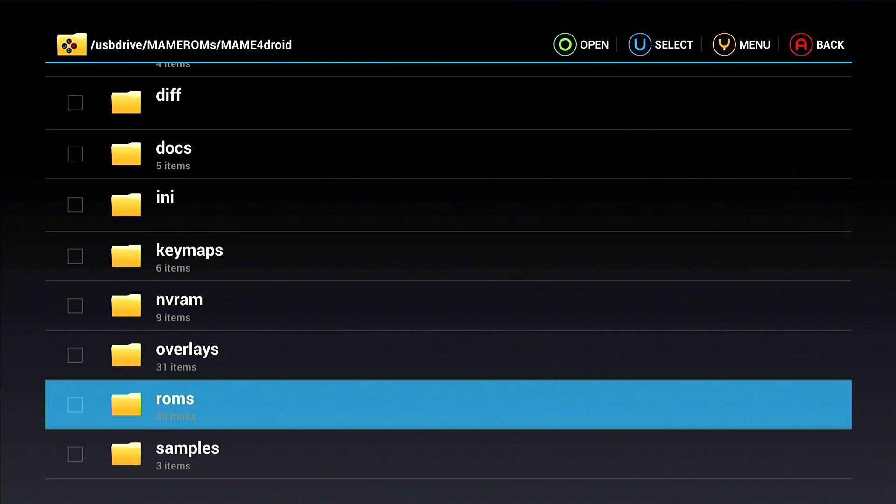